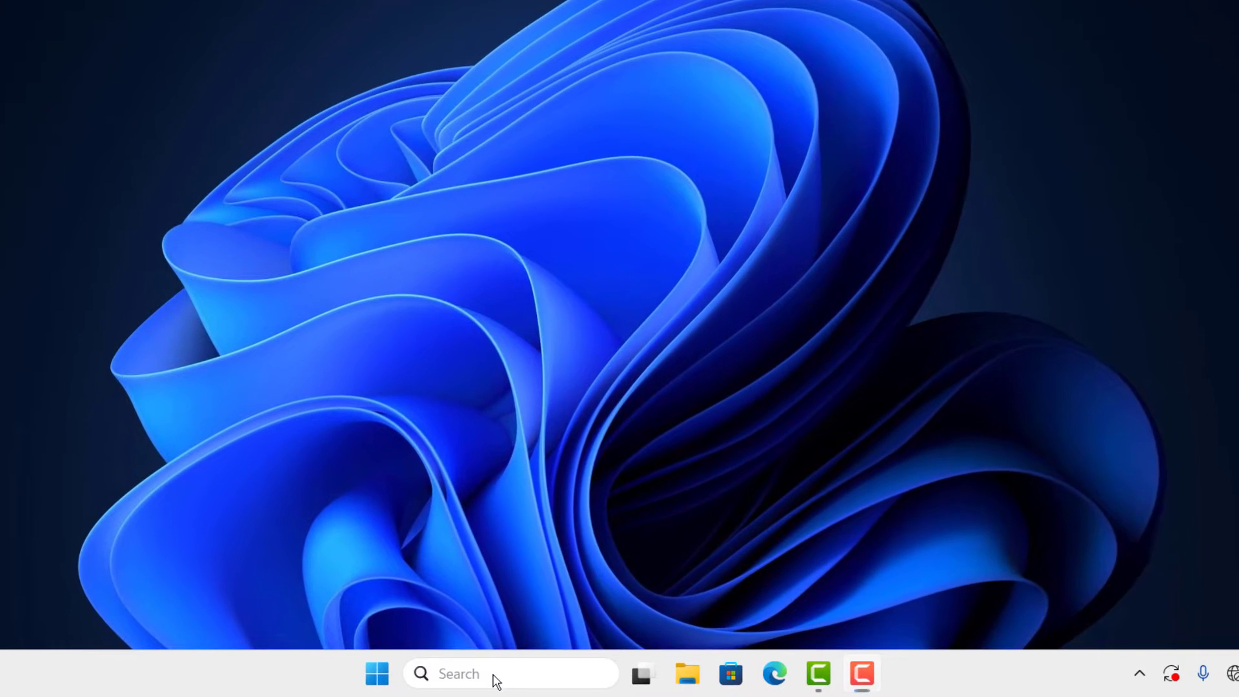
- Open Windows Security and go to the management page for Virus & threat protection settings
click(496, 674)
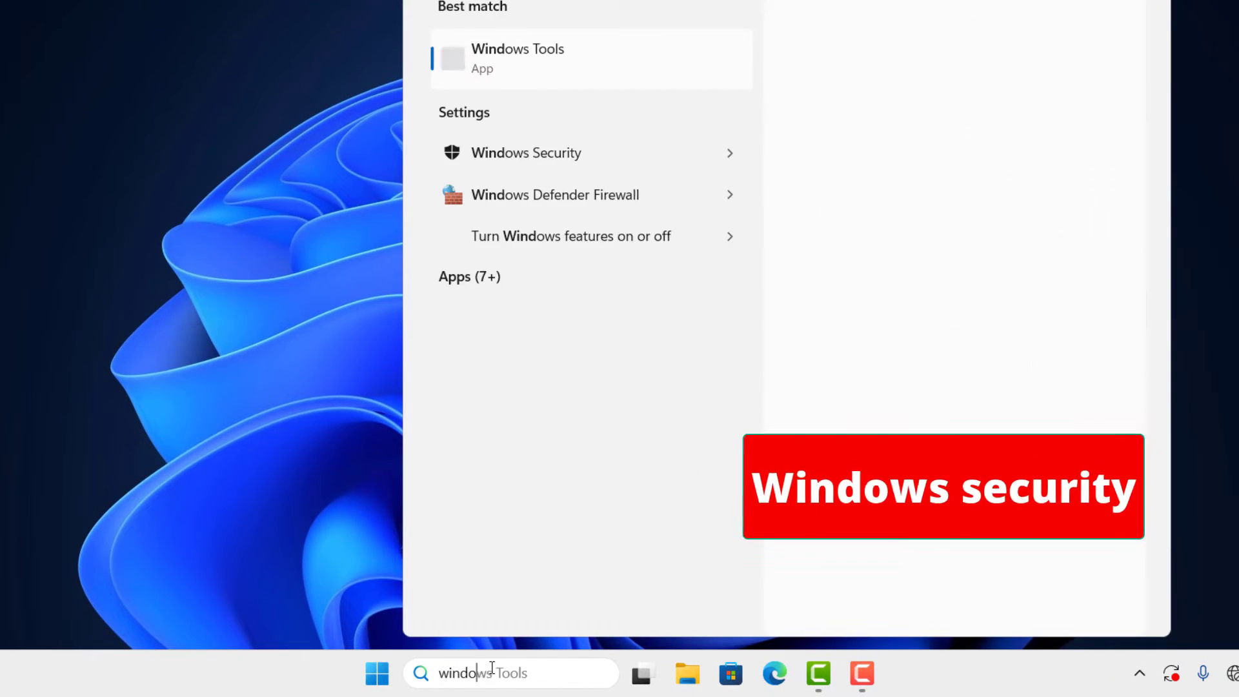
text(windows security)
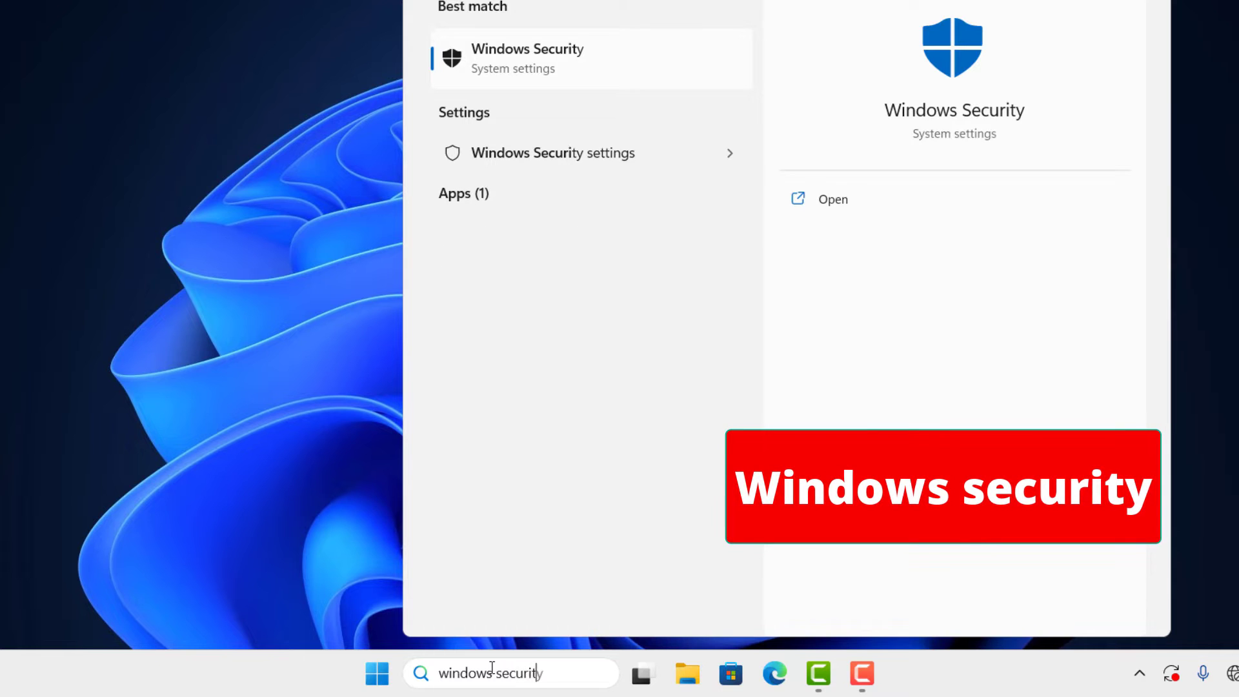
key(Return)
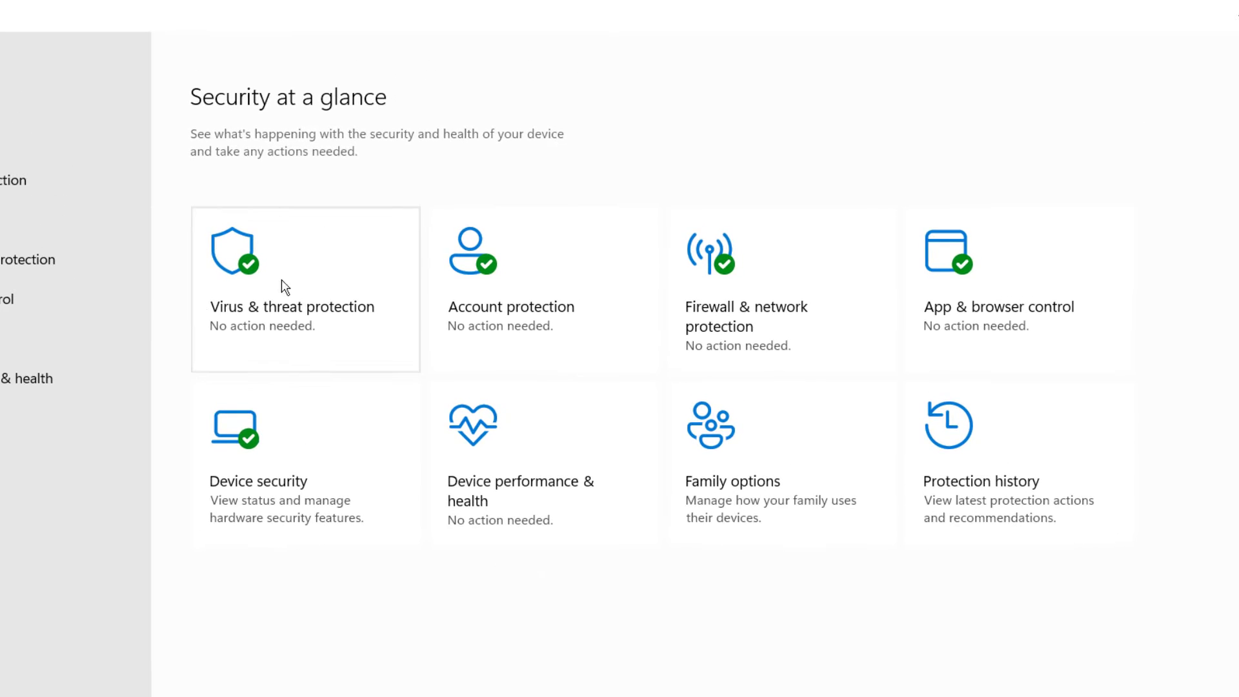
click(300, 299)
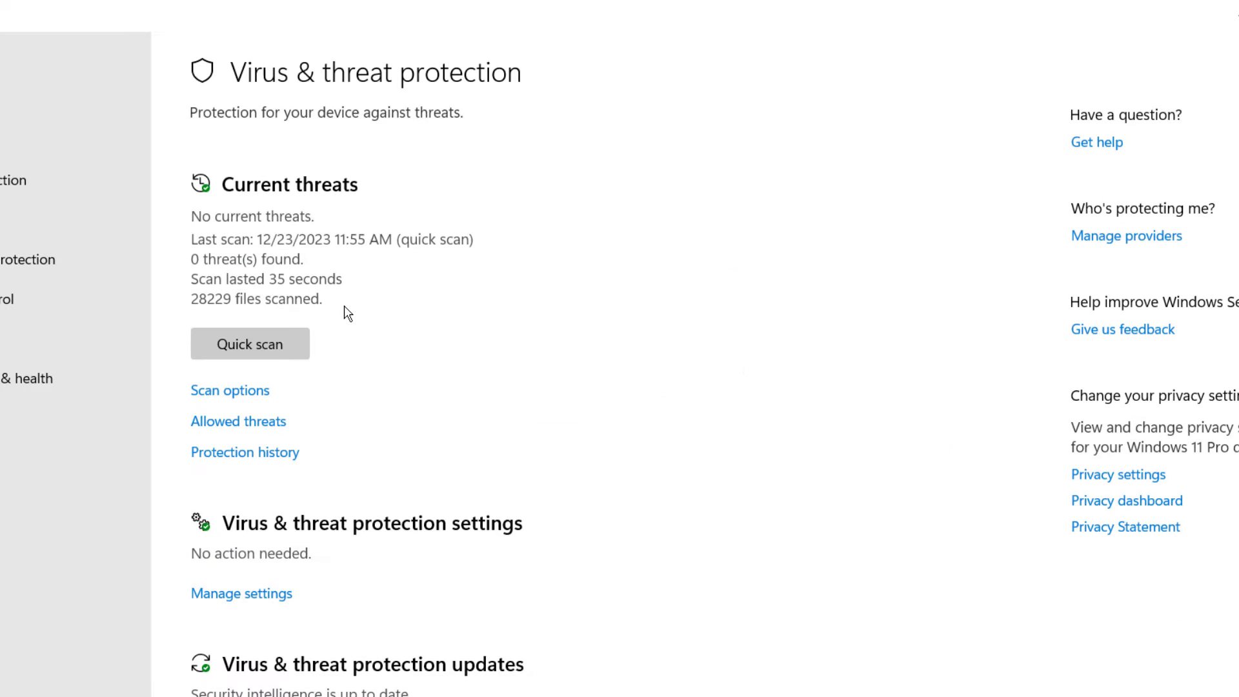
click(240, 594)
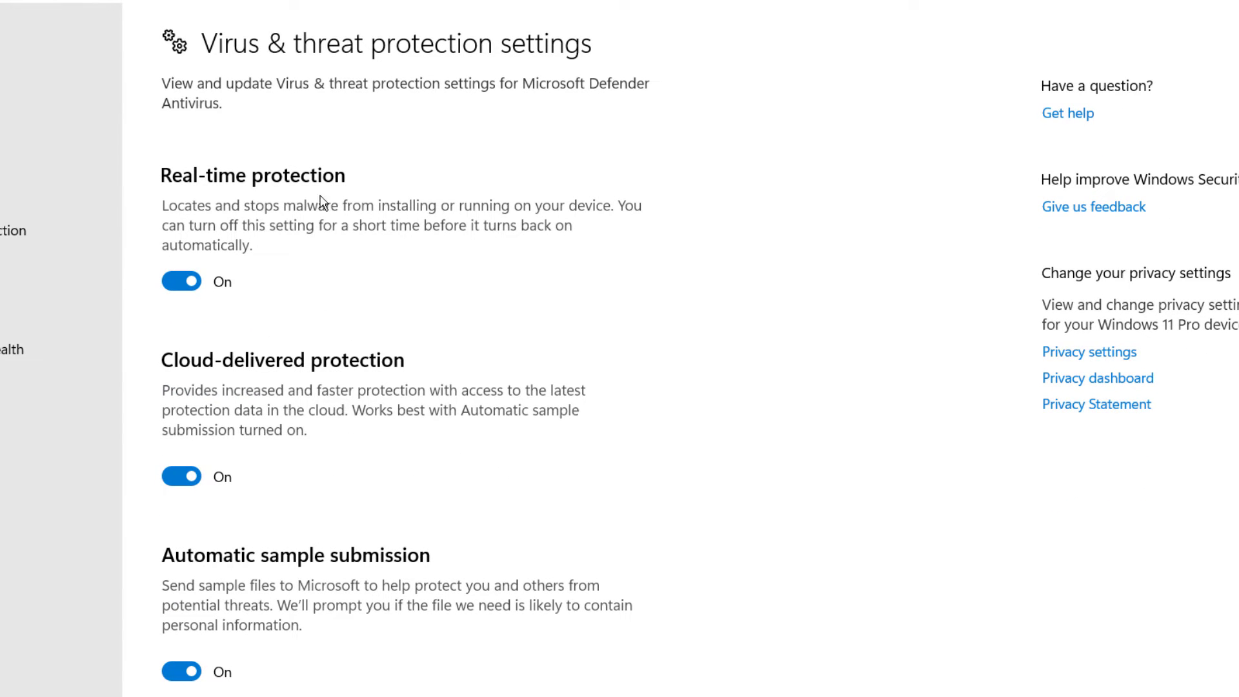
- Turn off Real-time protection and Cloud-delivered protection, allowing Windows Security to make changes to the device
click(176, 280)
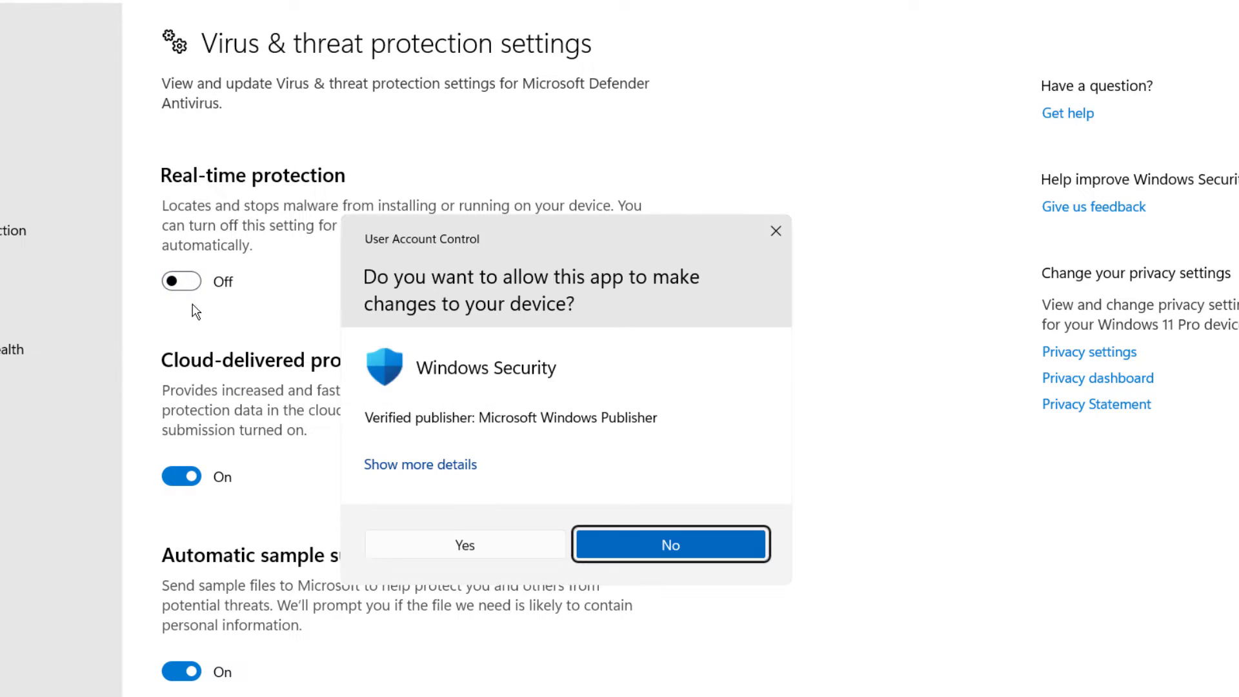
click(466, 545)
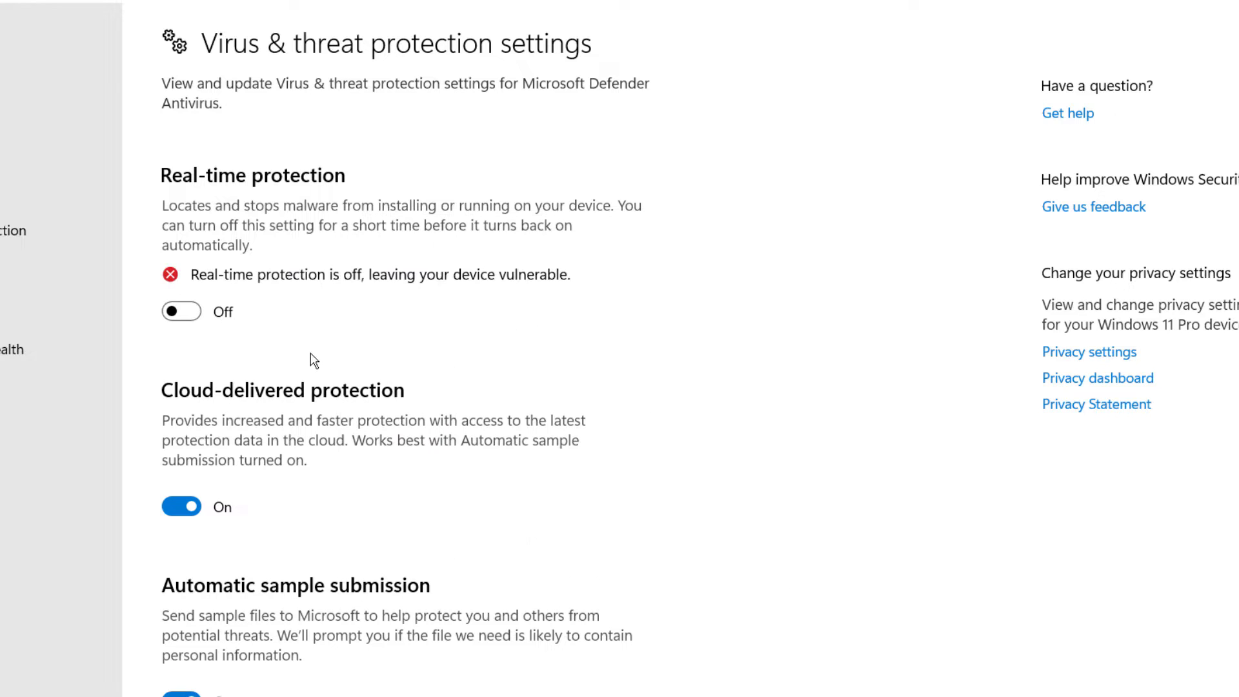
click(183, 506)
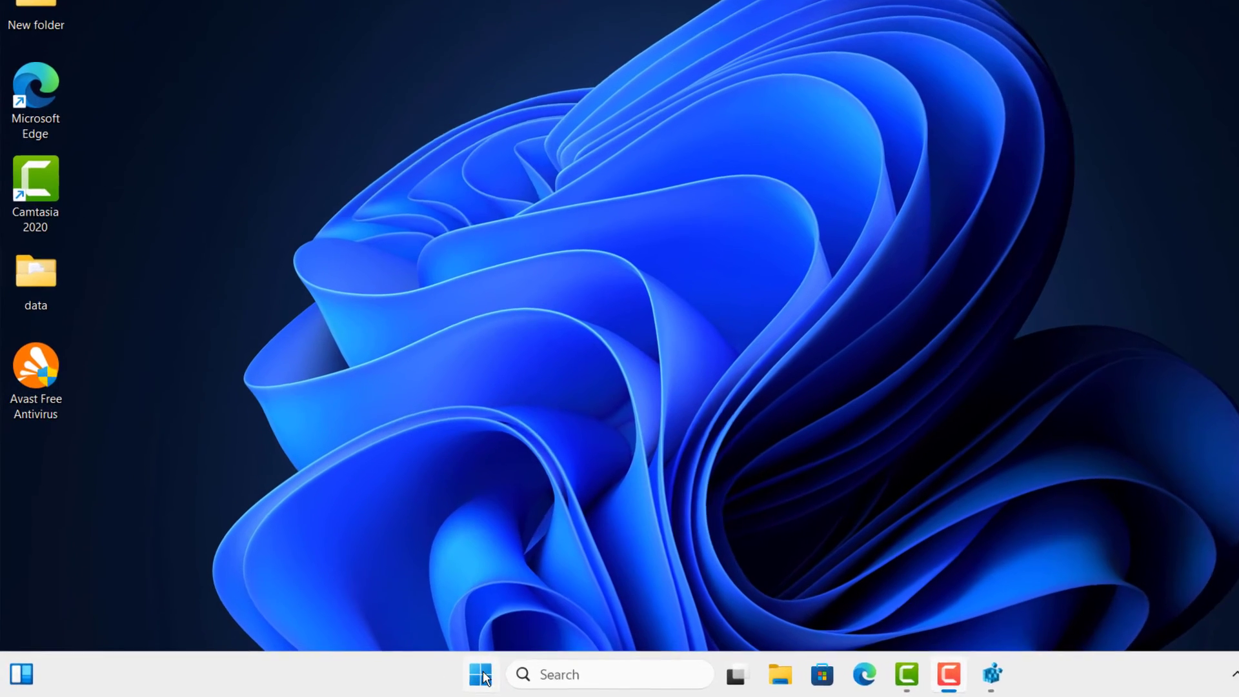
- Launch Registry Editor by running regedit and allow it to make changes to the device
right_click(486, 676)
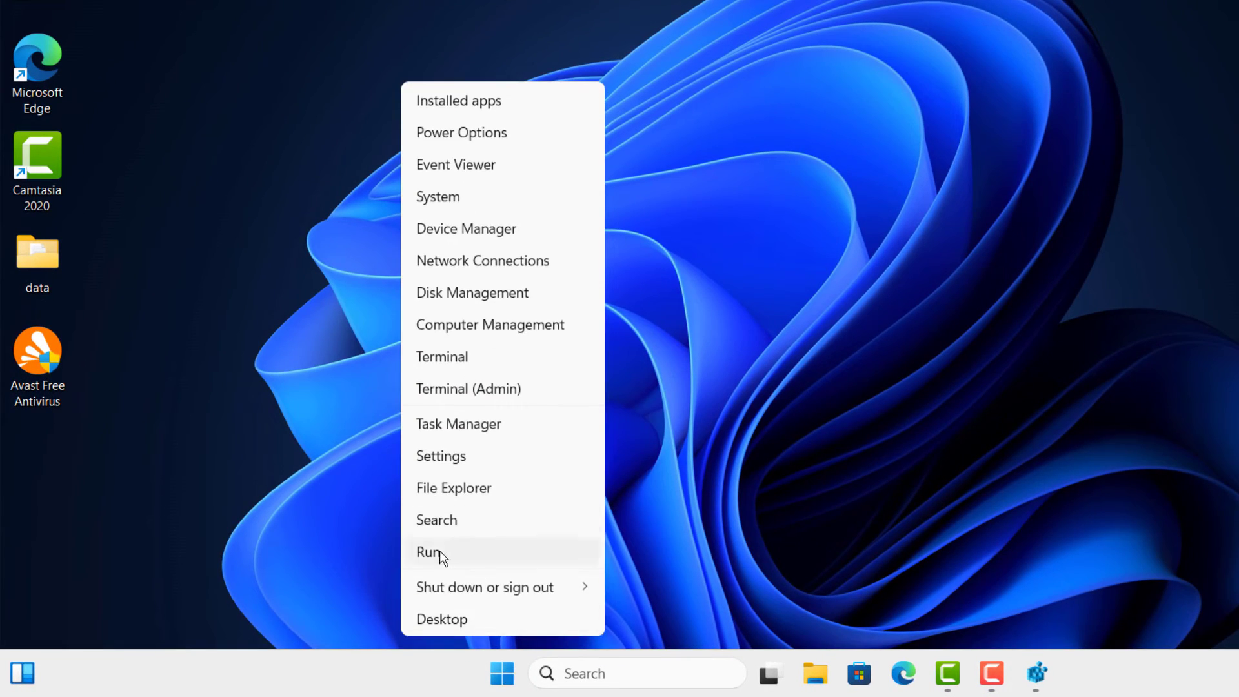
click(440, 551)
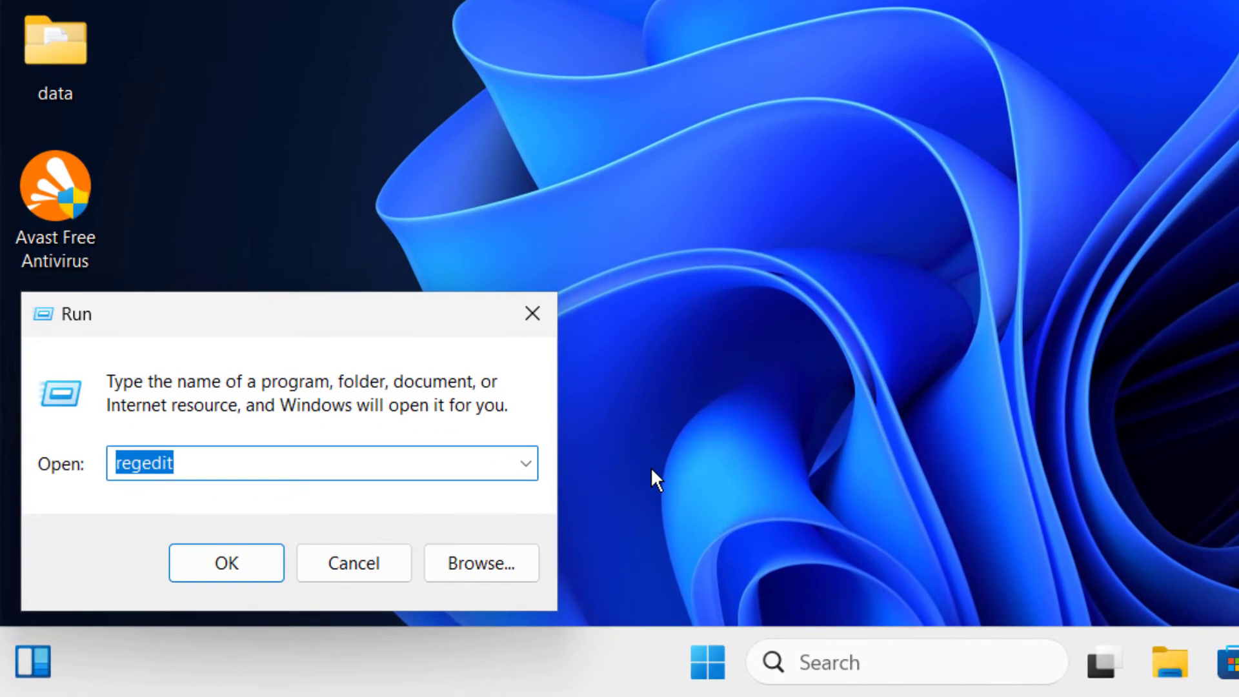
text(re)
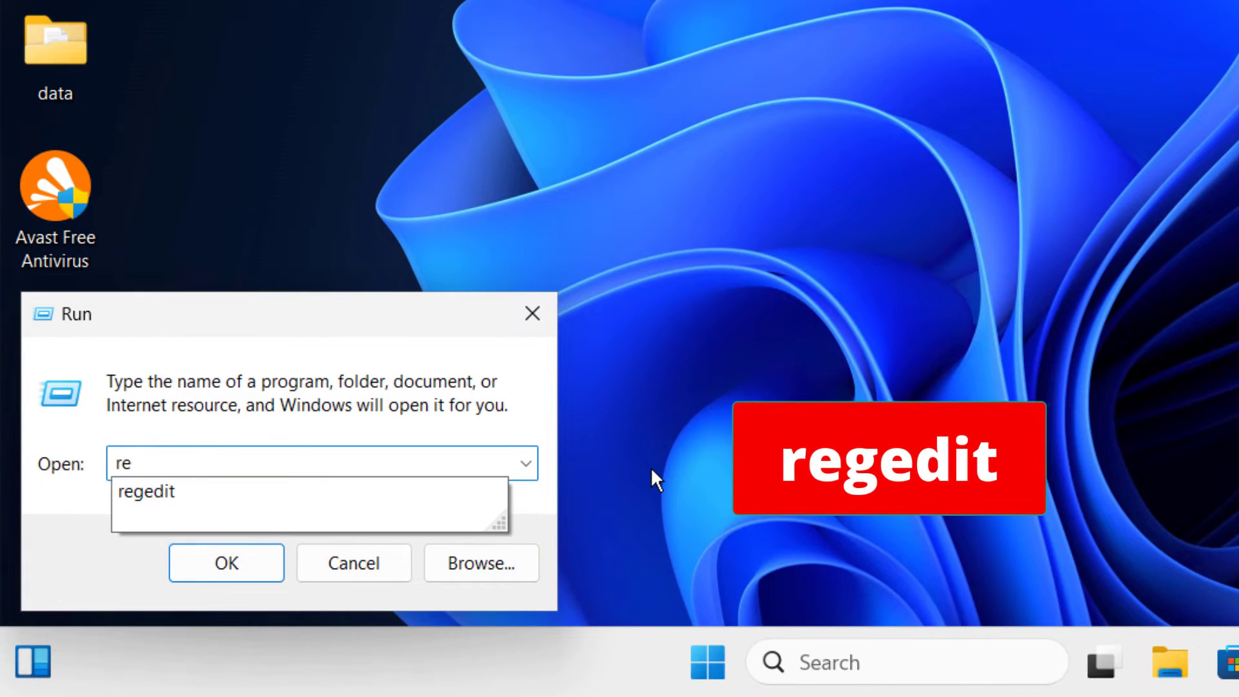
text(gedit)
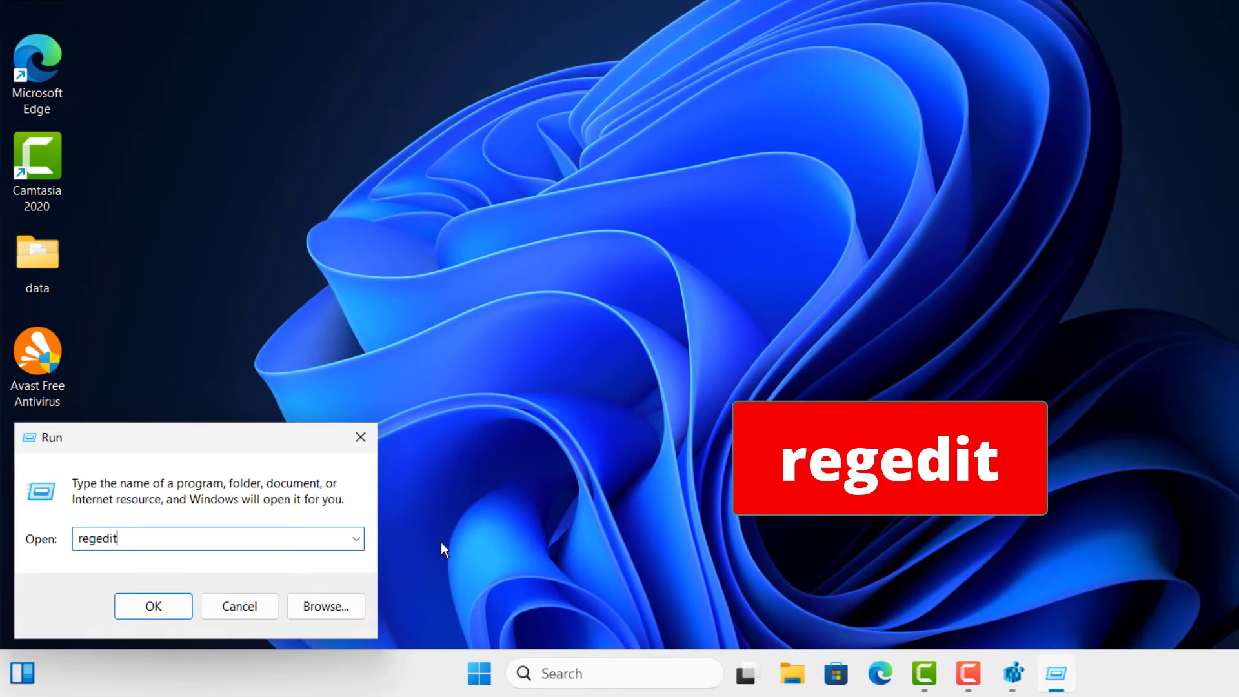
key(Return)
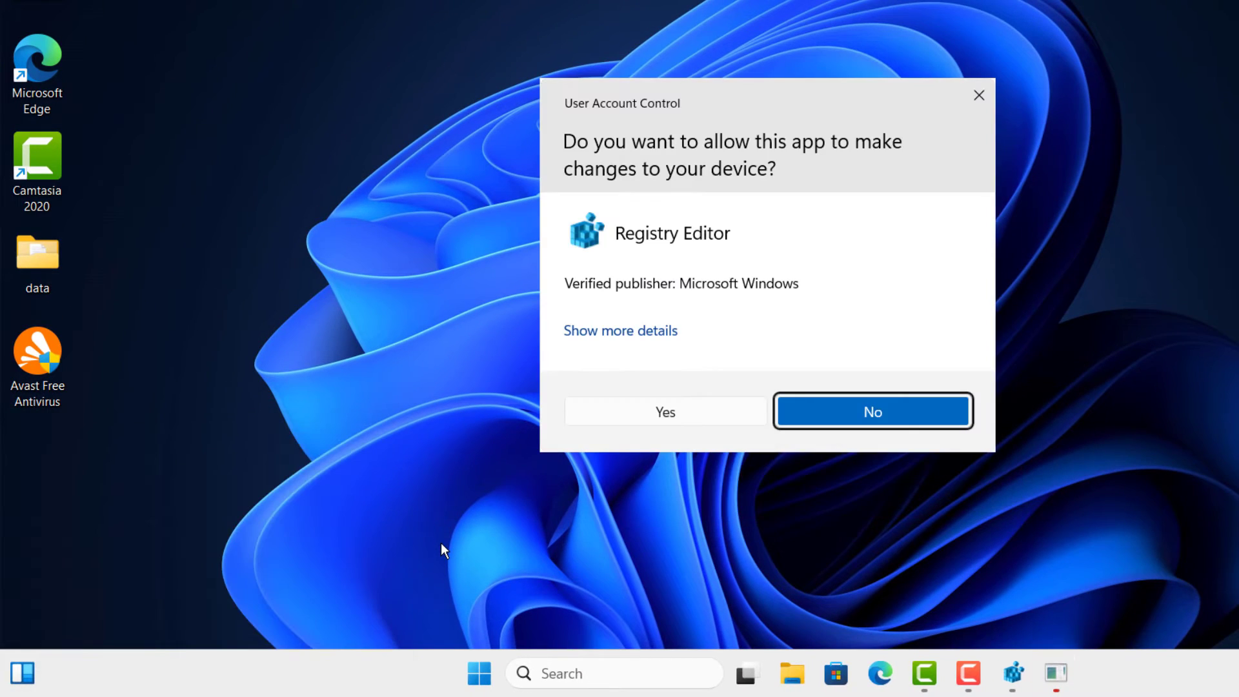
click(671, 413)
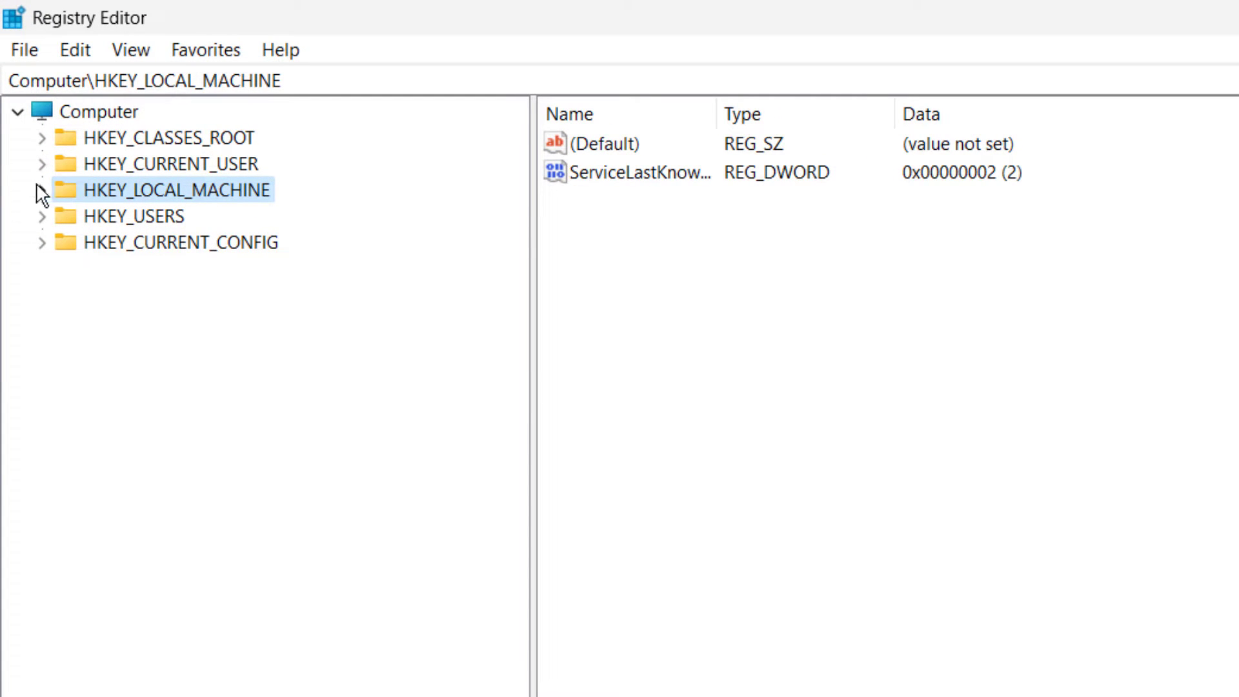
- Navigate to the registry key HKEY_LOCAL_MACHINE\SOFTWARE\Policies\Microsoft\Windows Defender
click(42, 190)
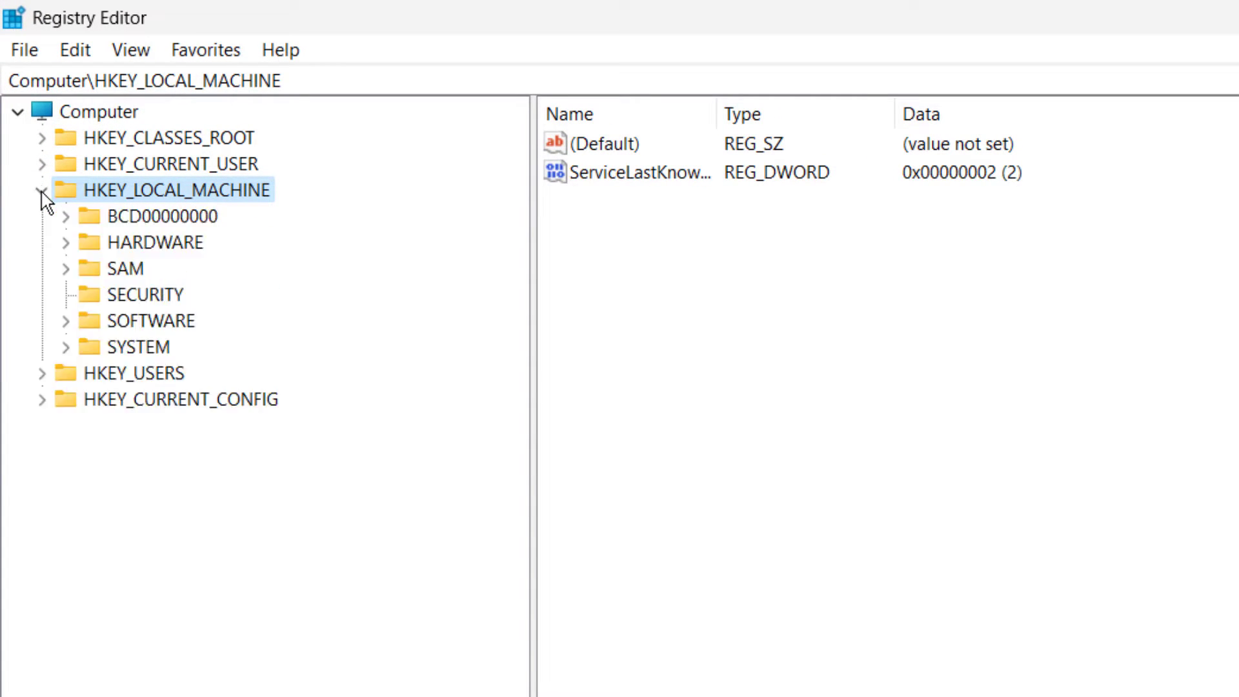
click(66, 321)
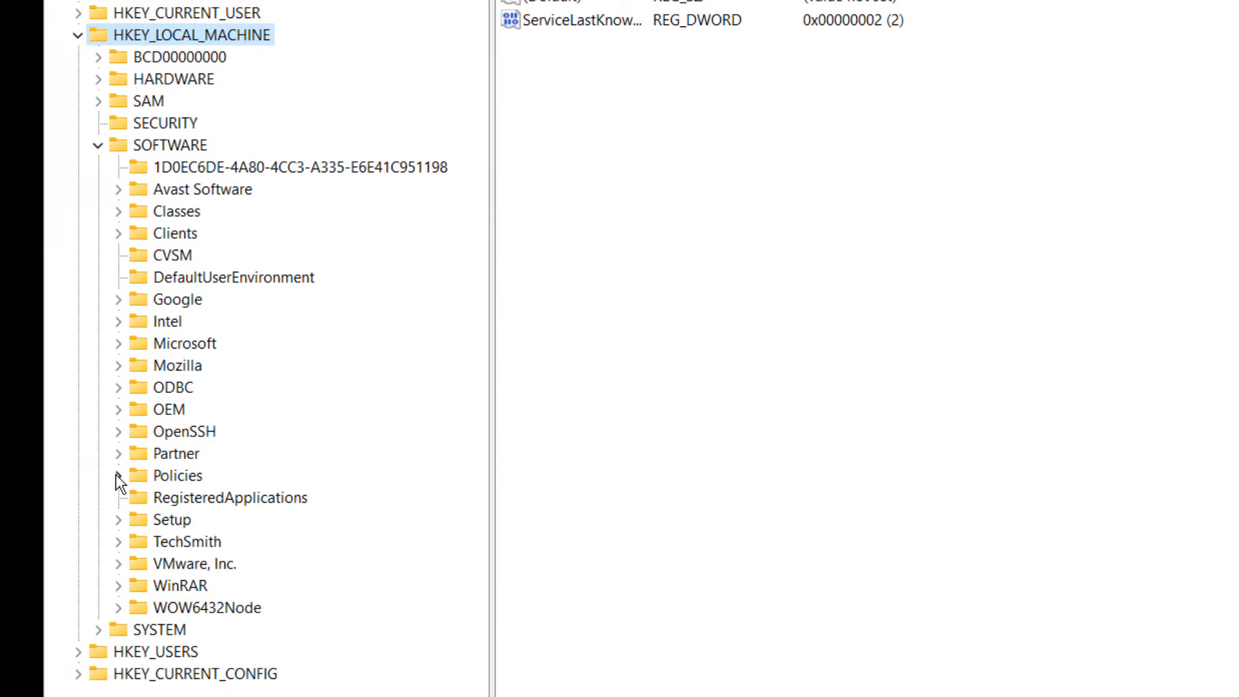
click(118, 475)
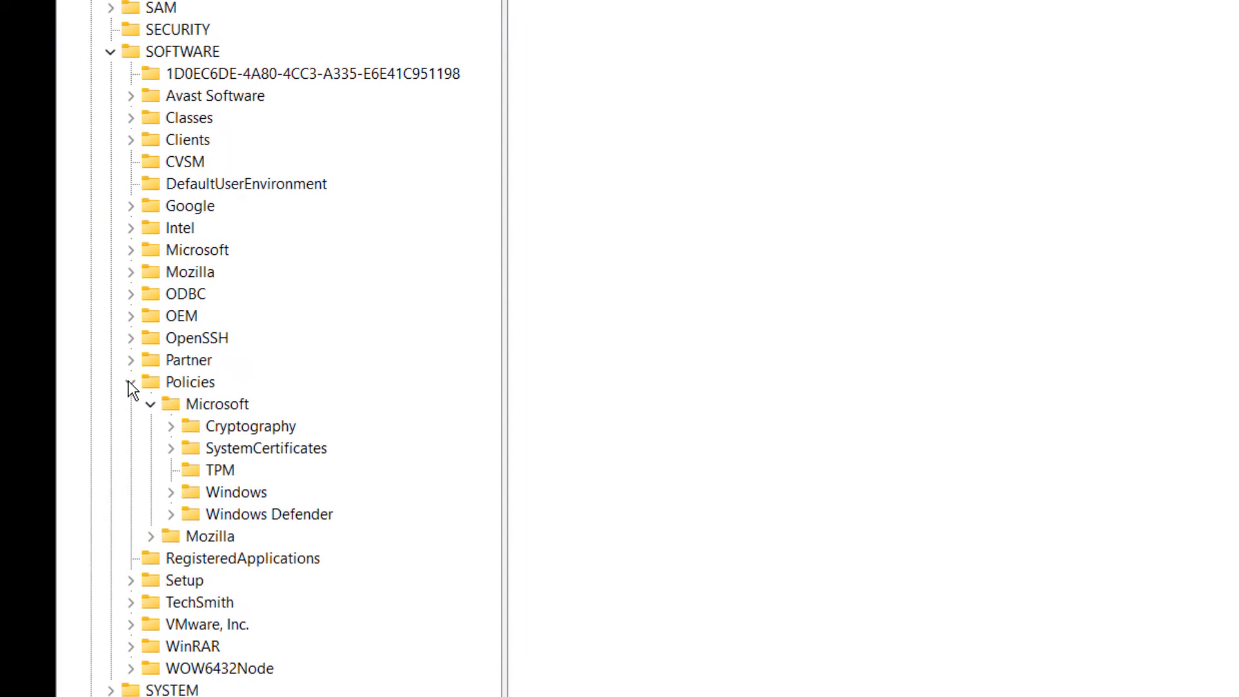
click(273, 521)
- Create a new DWORD (32-bit) value in the Windows Defender policies key
right_click(263, 454)
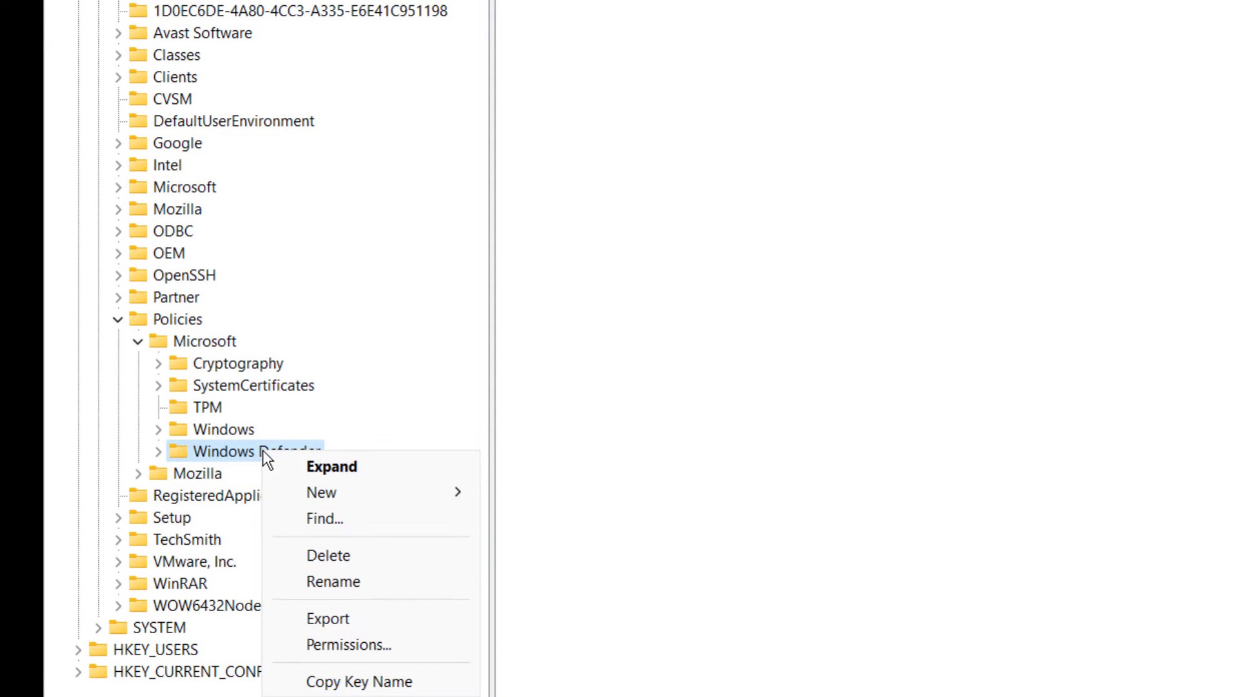
mouse_move(349, 494)
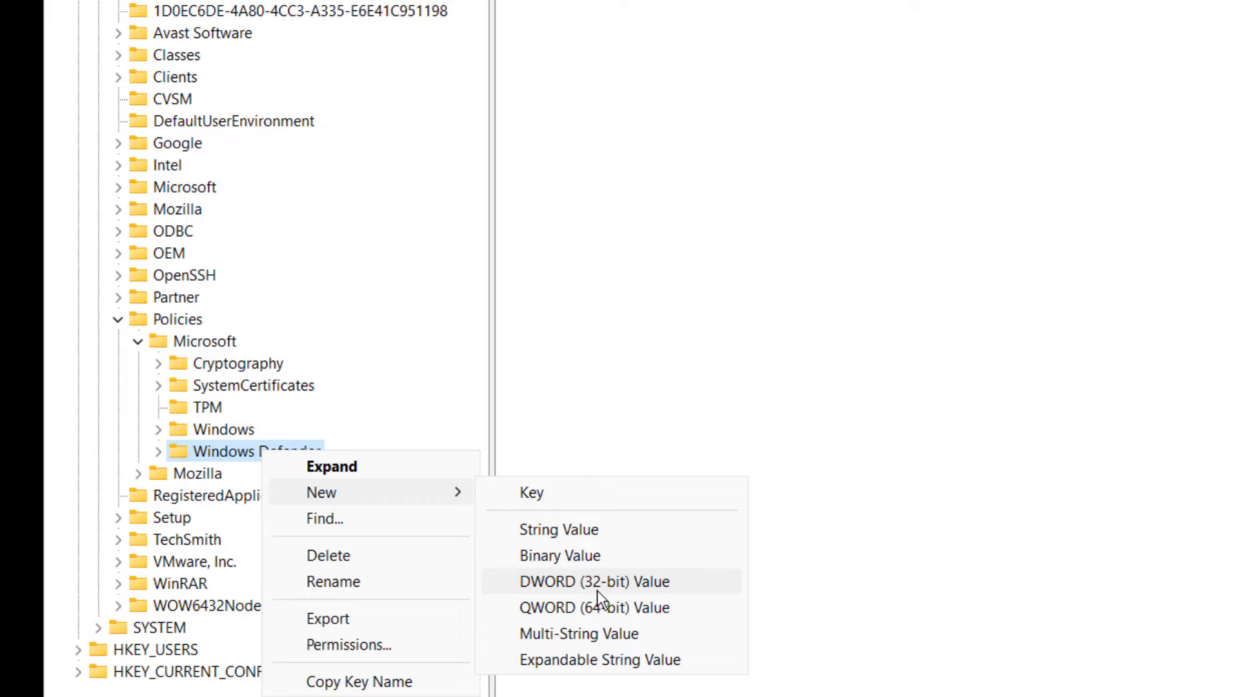
click(598, 584)
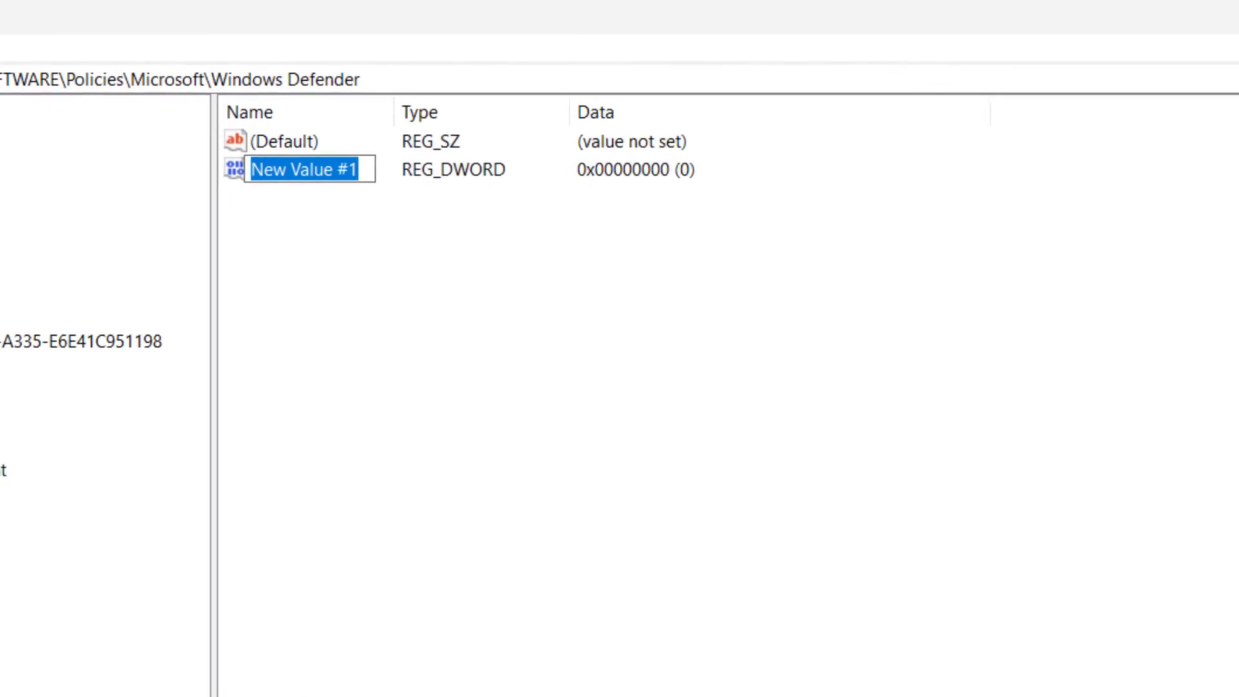
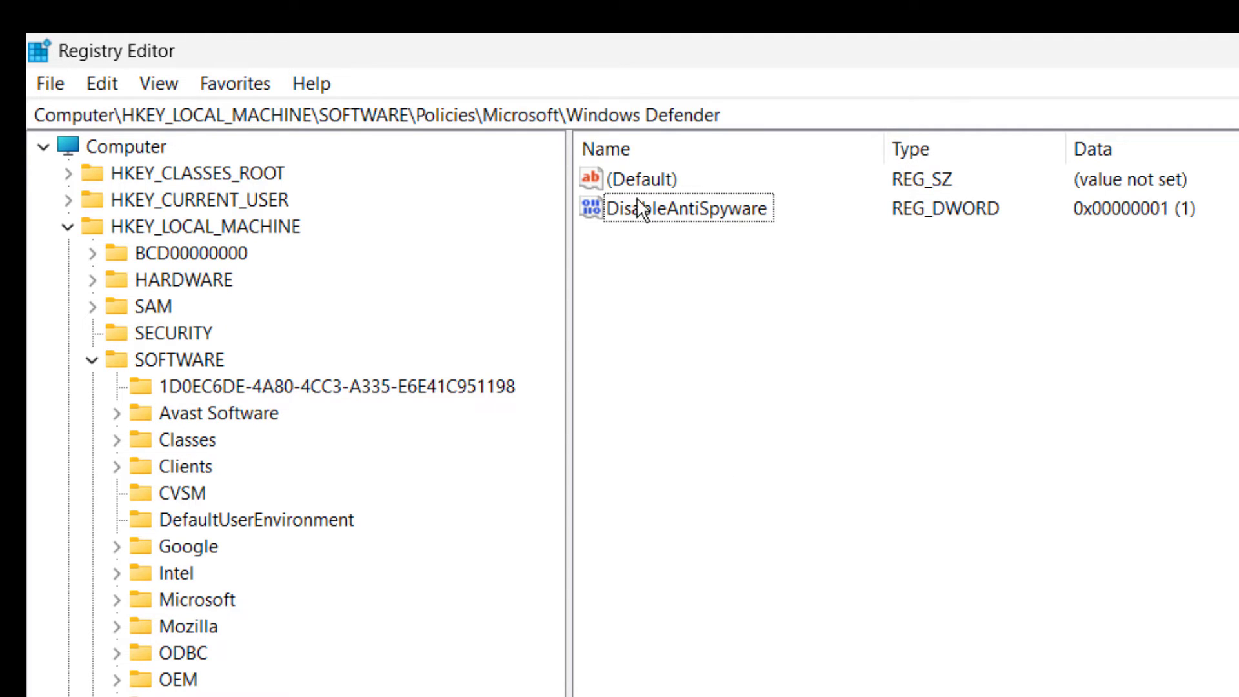
- Permanently delete the DisableAntiSpyware value from the Windows Defender policies key and open the computer's power options
right_click(657, 206)
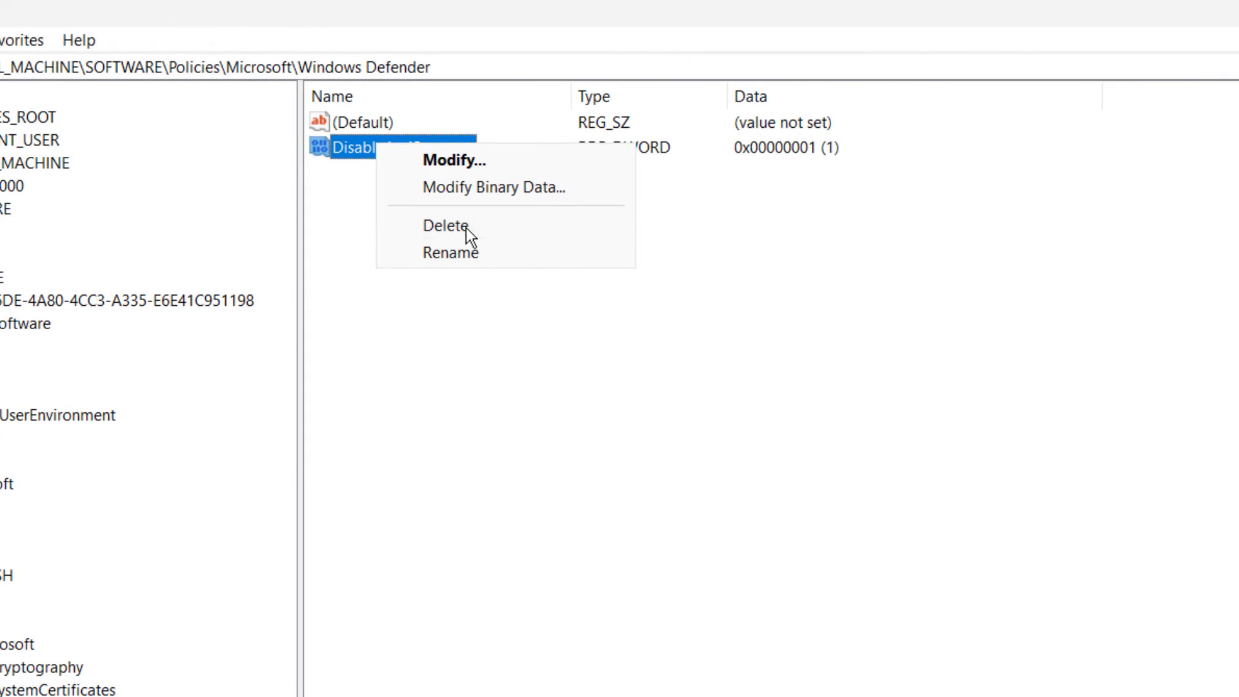
click(465, 228)
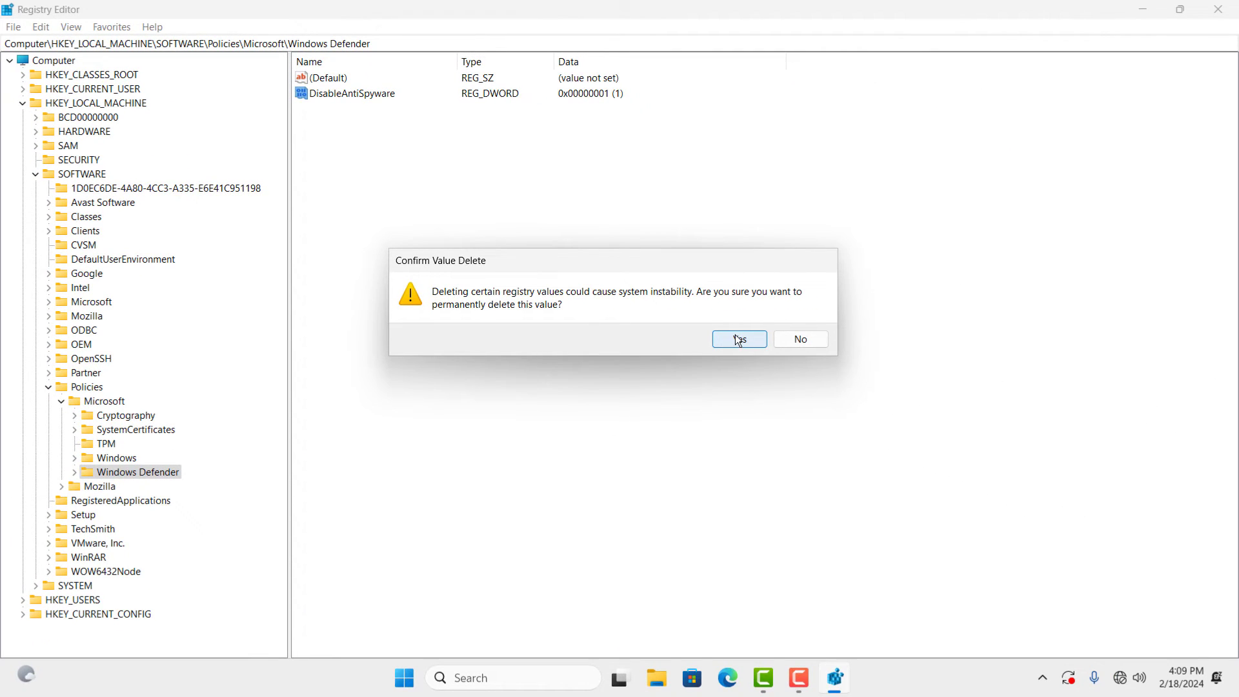
click(740, 341)
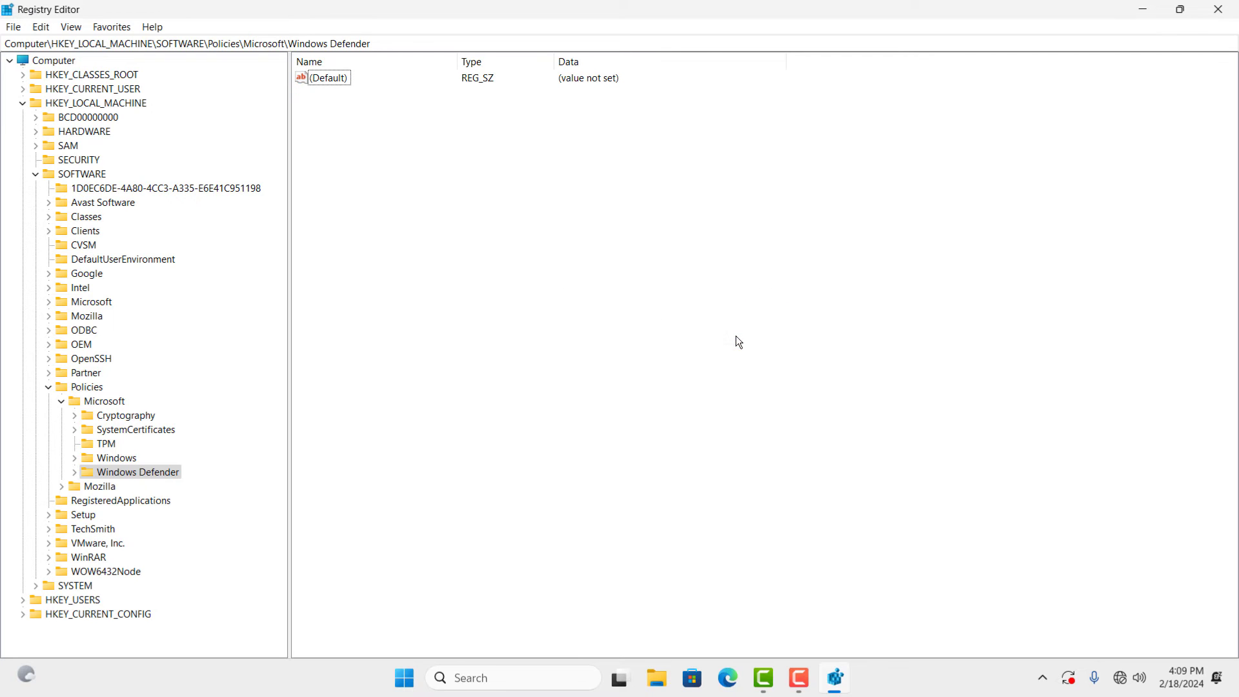
key(super)
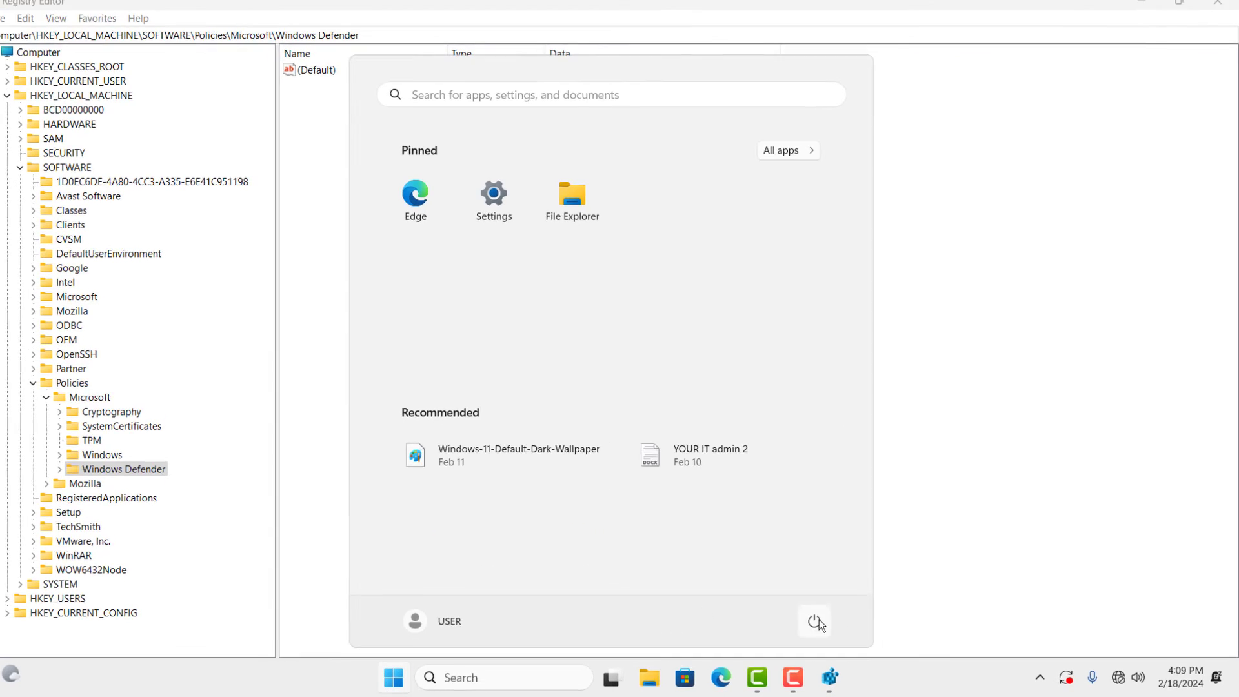
click(820, 622)
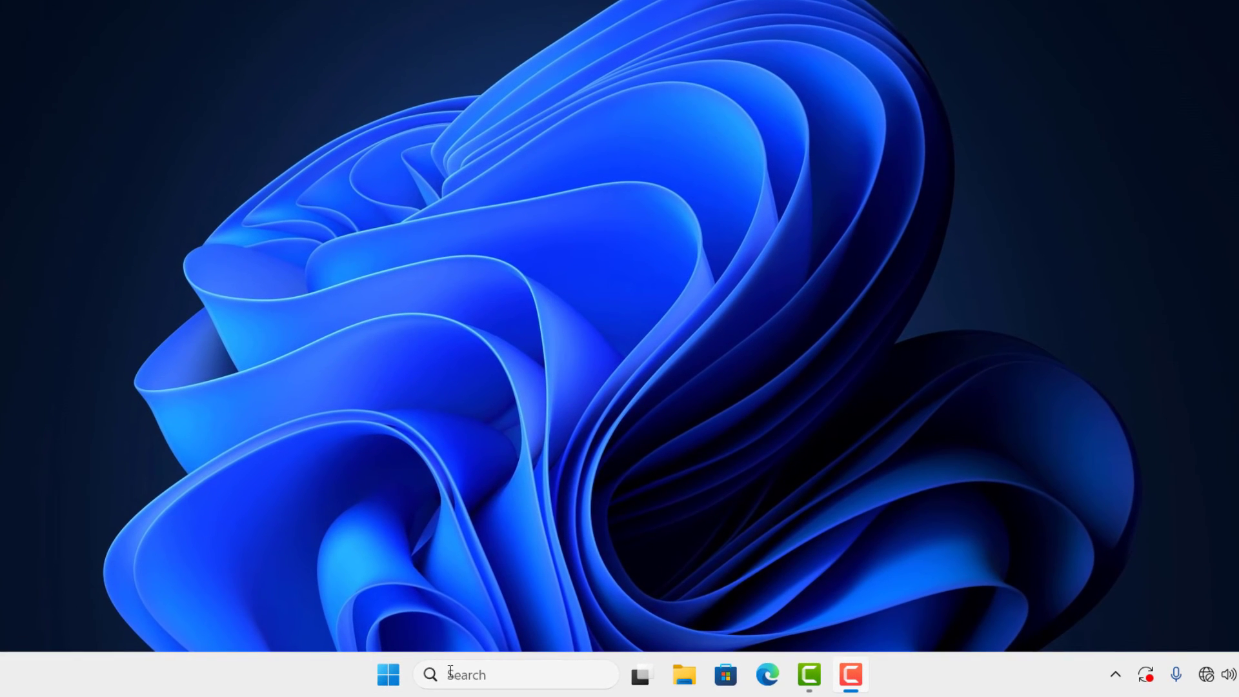
- Launch the Local Group Policy Editor by searching for gpedit.msc
click(452, 676)
text(gpedi)
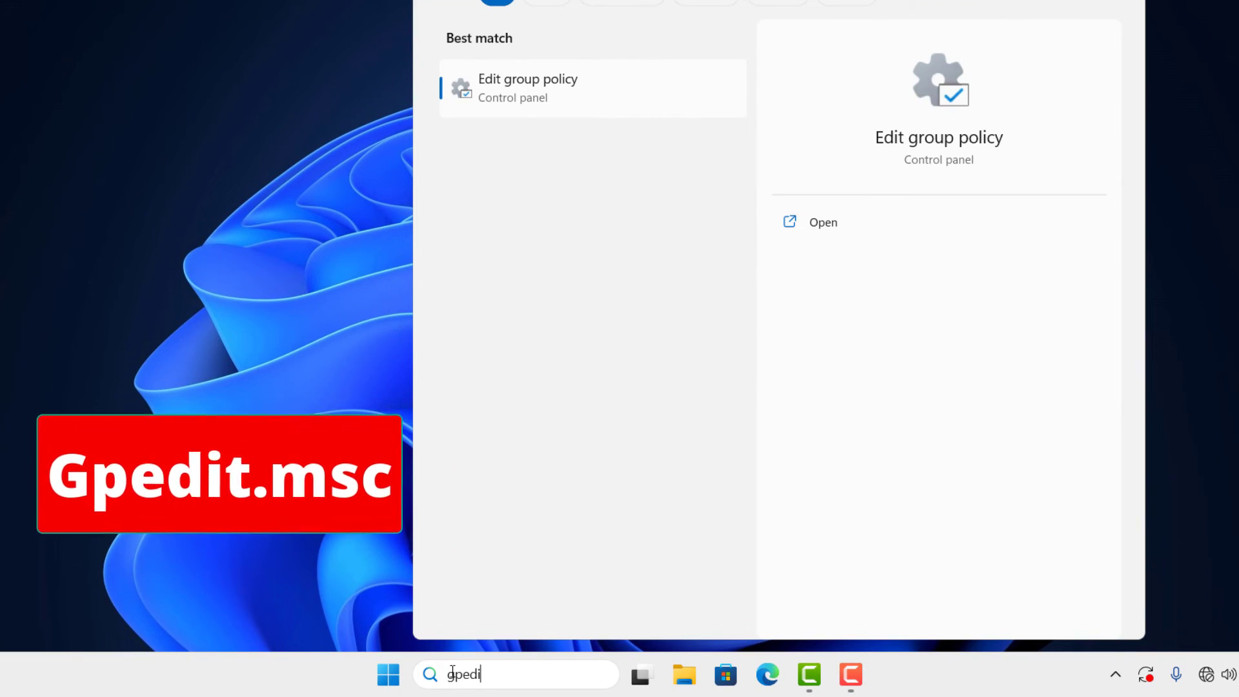
text(t.msc)
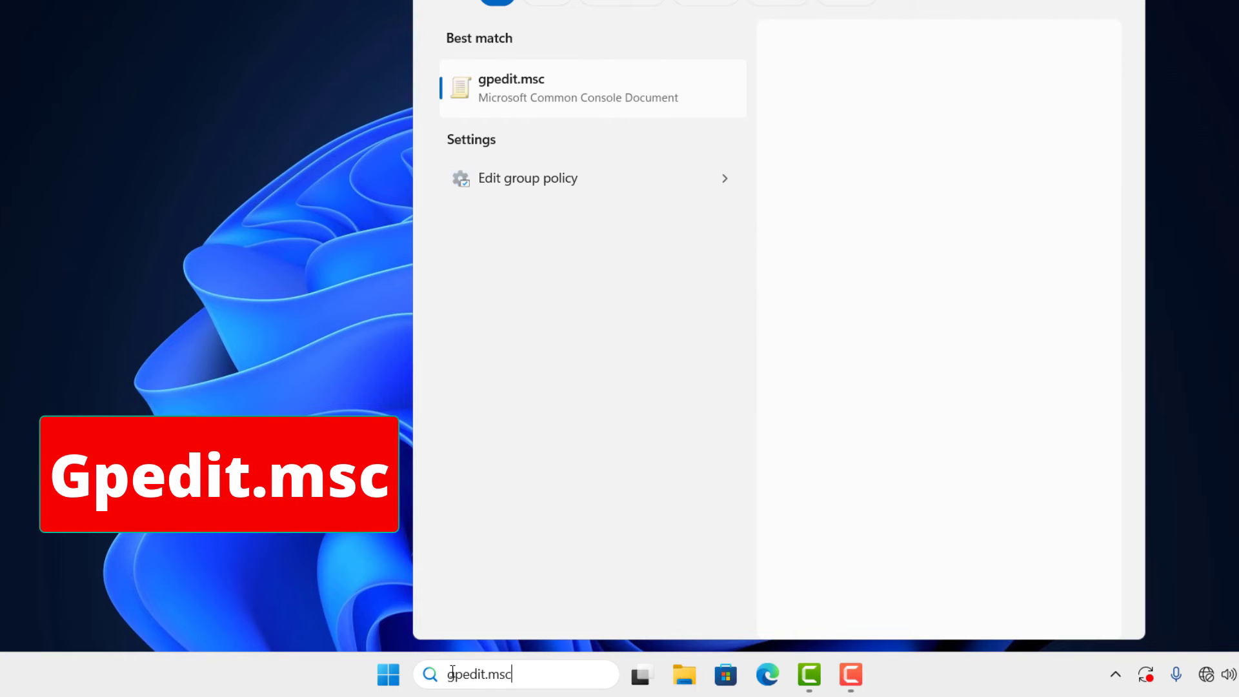
key(Return)
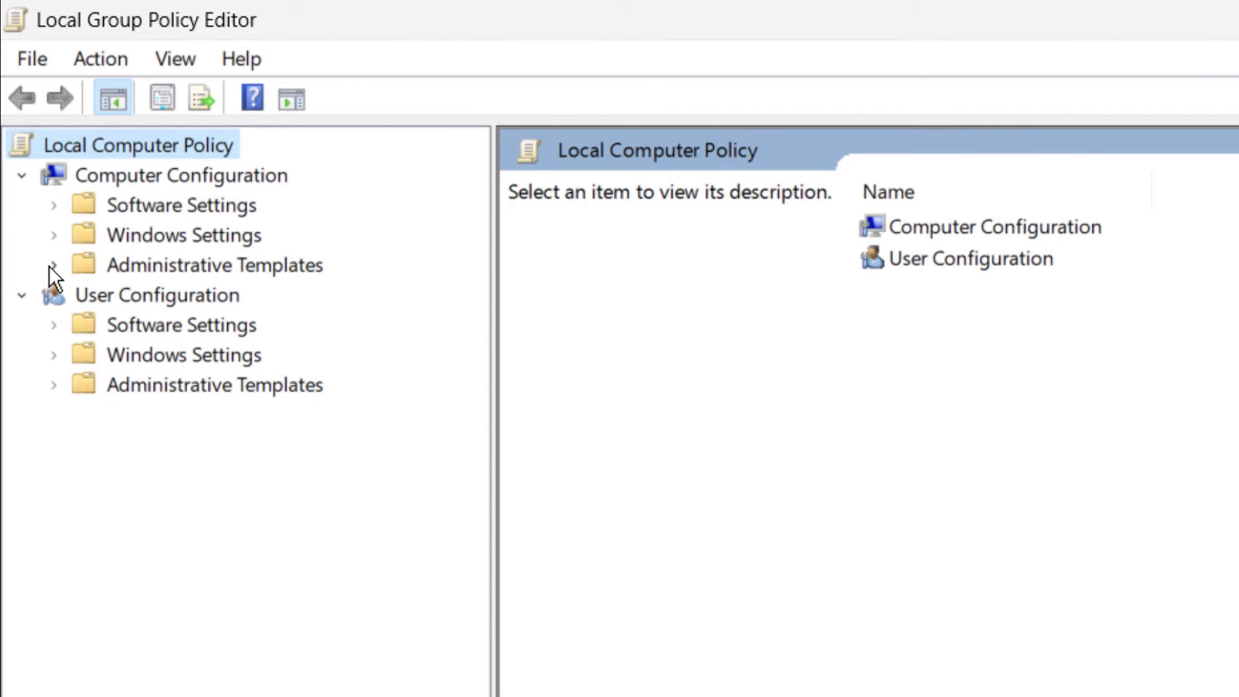
- Open the Turn off Microsoft Defender Antivirus policy under Computer Configuration > Administrative Templates > Windows Components > Microsoft Defender Antivirus
click(50, 266)
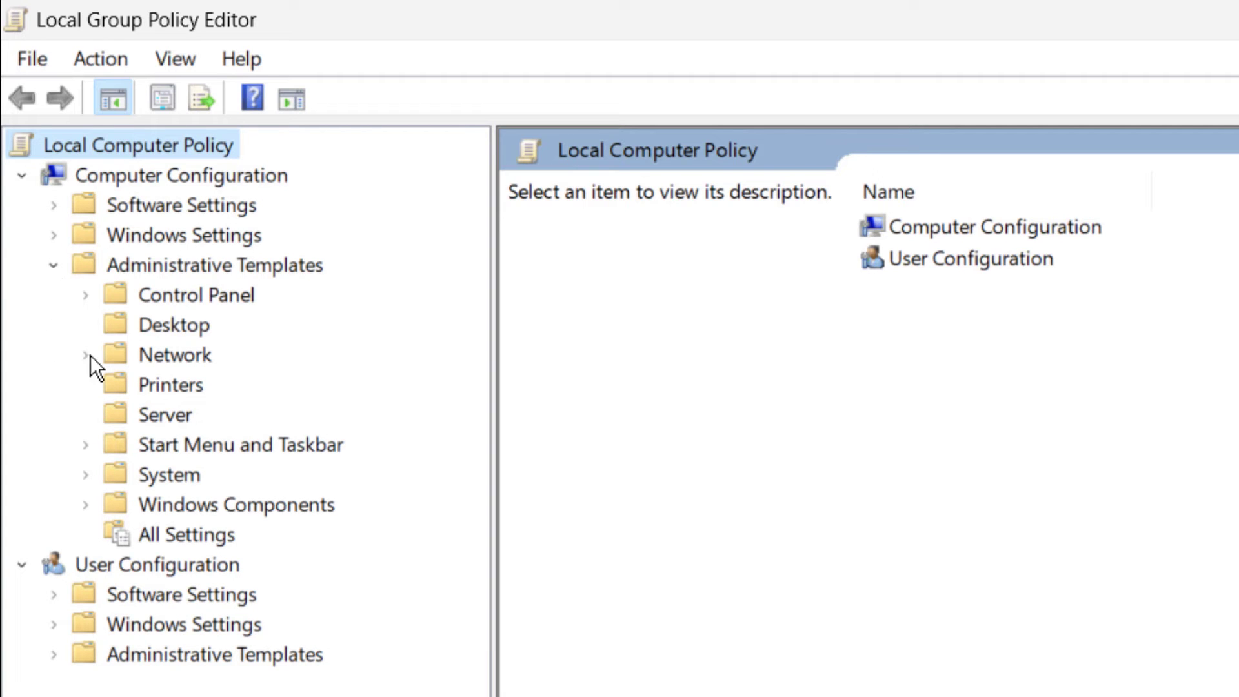
double_click(235, 505)
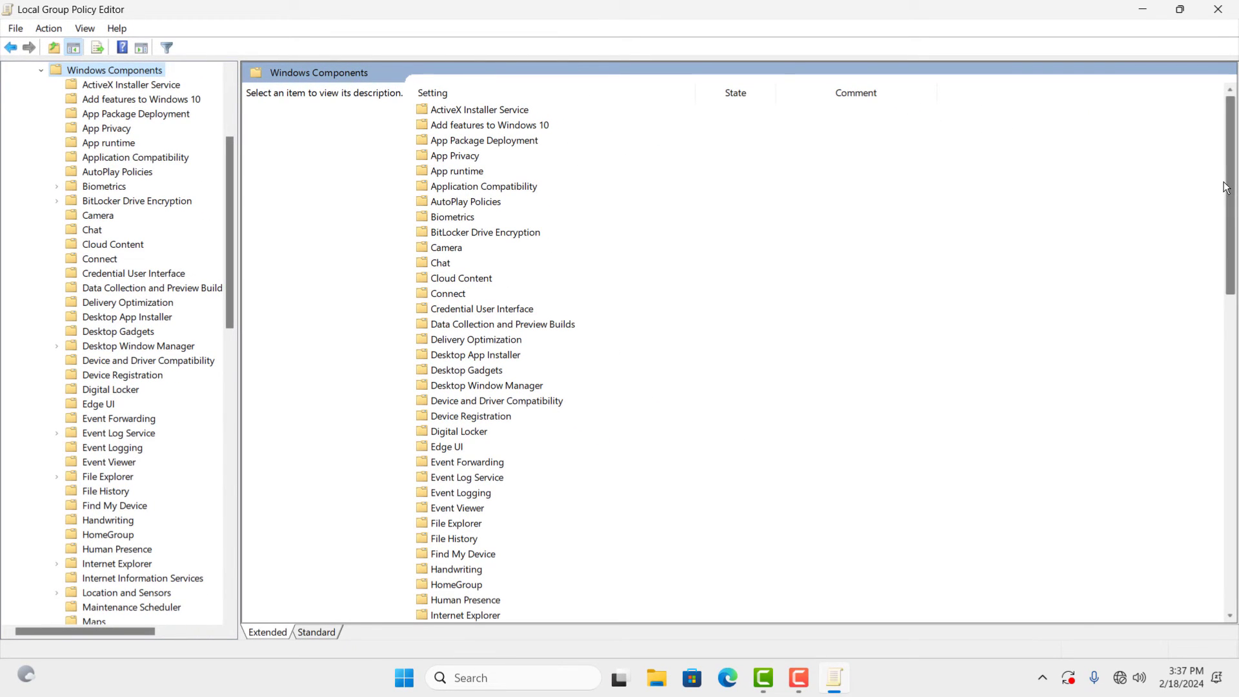
drag(1232, 185, 1233, 306)
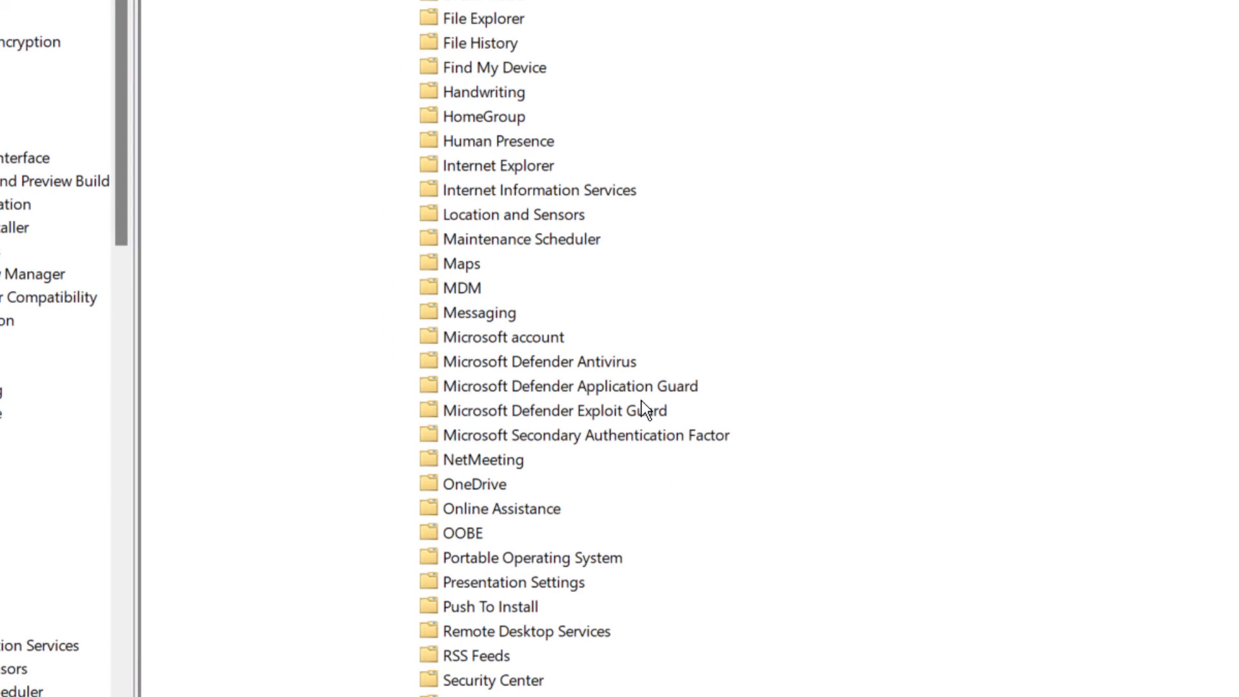
double_click(516, 363)
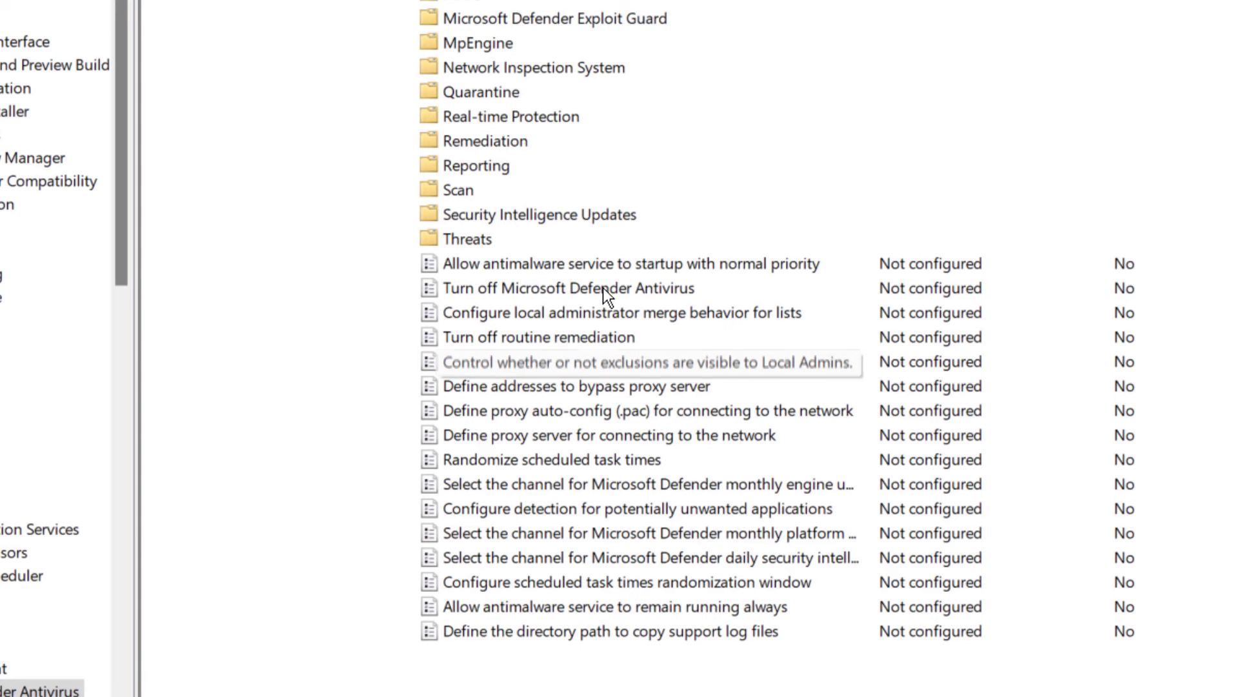
double_click(569, 287)
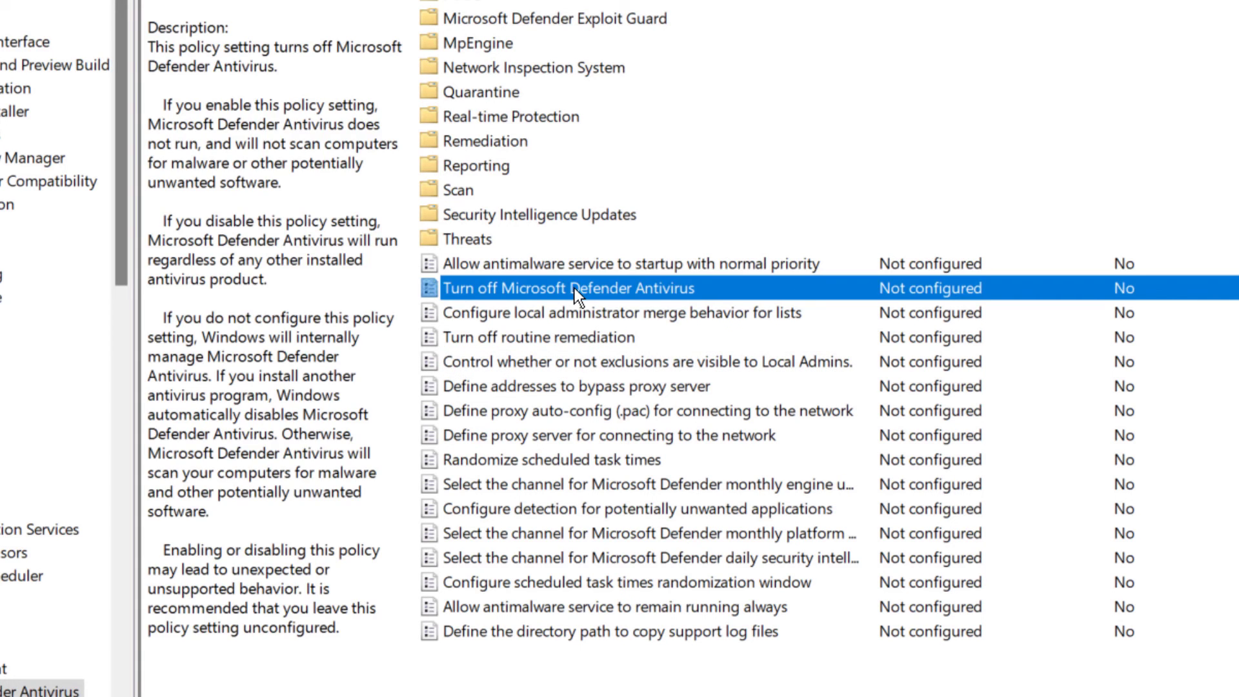